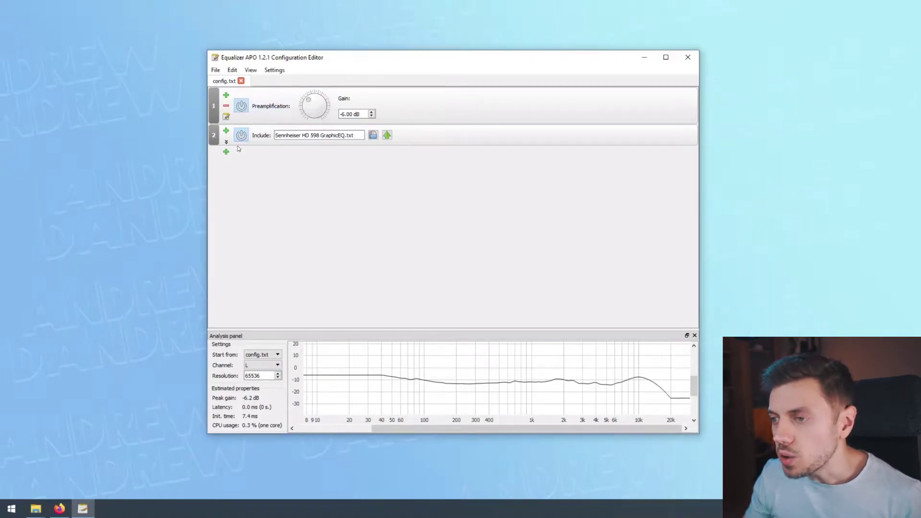
Insert a VST plugin filter as row 3 below the include row and select it
left_click(226, 152)
mouse_move(268, 230)
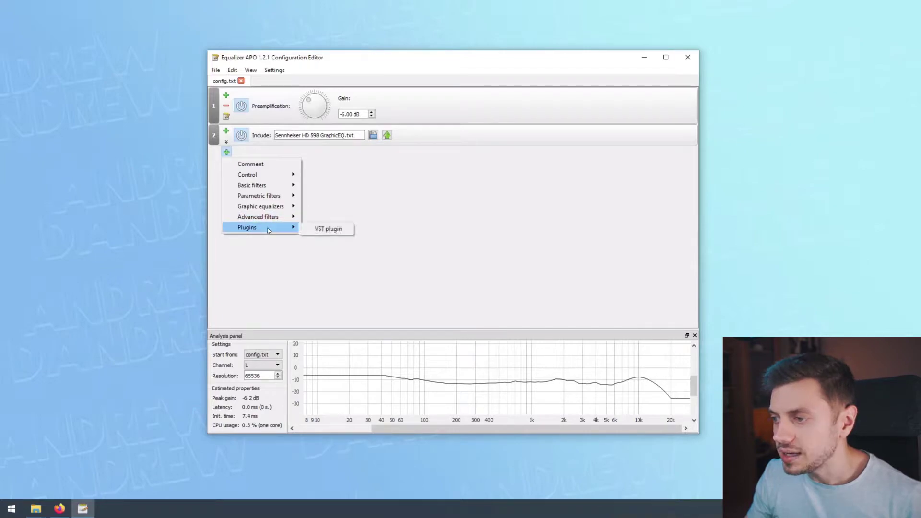
left_click(334, 229)
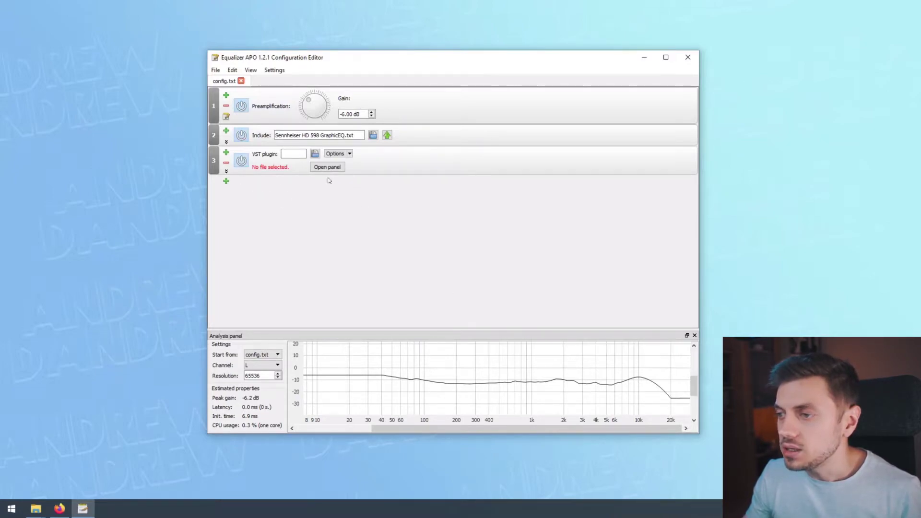
left_click(274, 168)
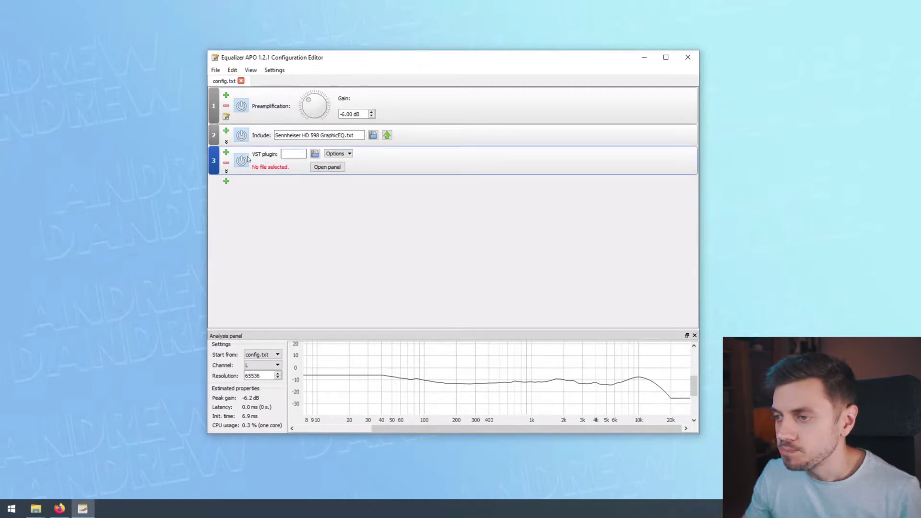
Find WaveShell1-VST 12.7_x64.dll in File Explorer and copy the WaveShells V12 folder path
left_click(314, 153)
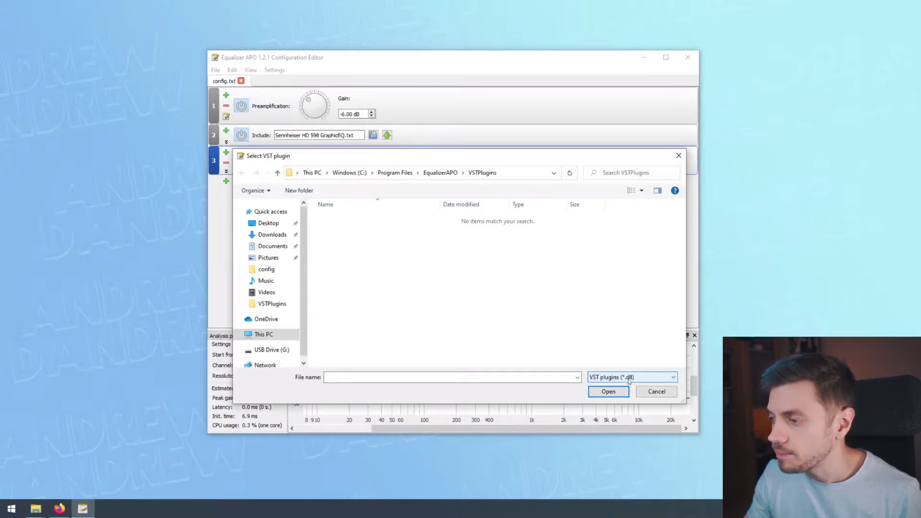
left_click(656, 393)
left_click(36, 509)
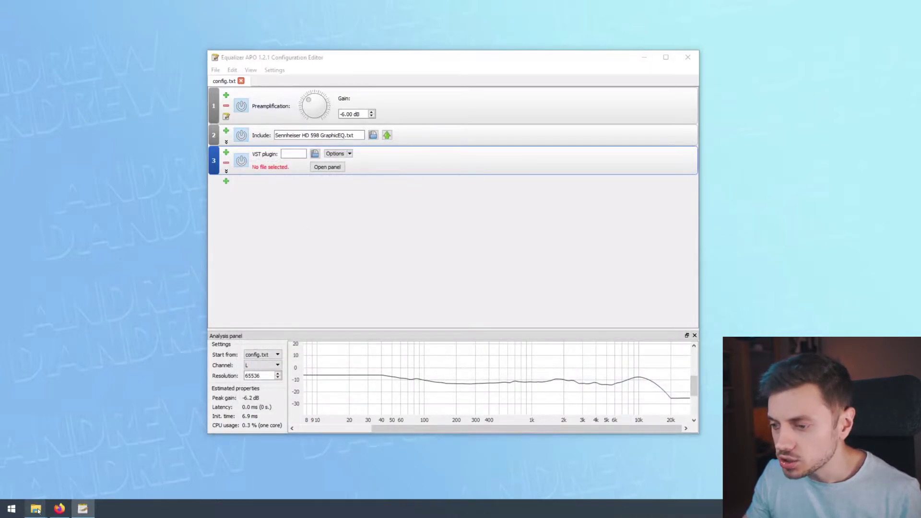
left_click(145, 447)
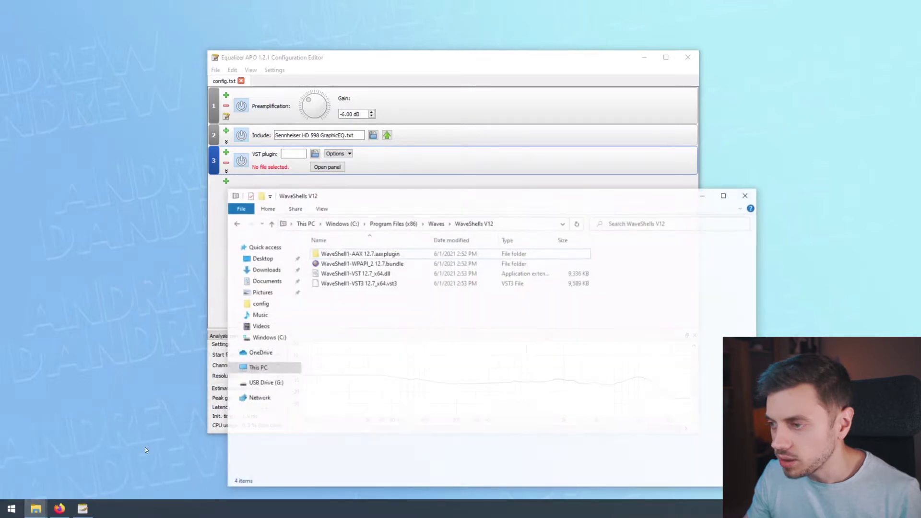
left_click(375, 268)
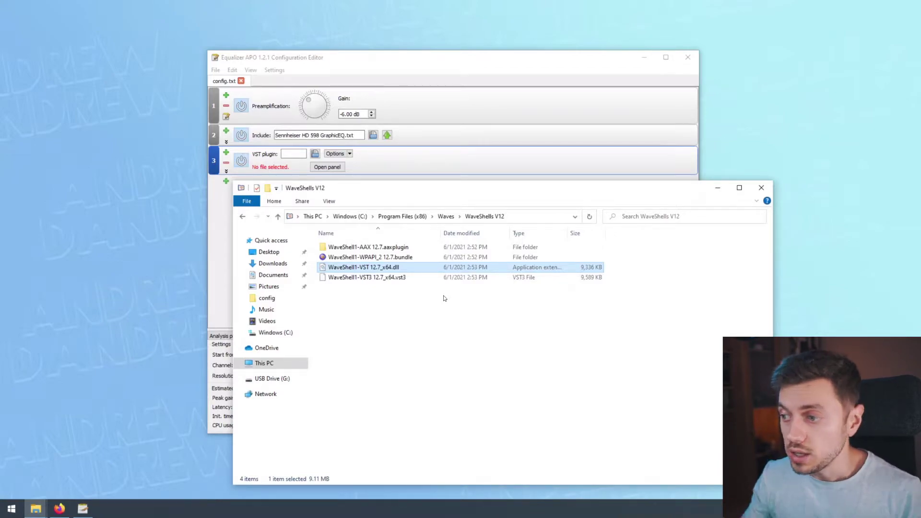
left_click(529, 221)
key("ctrl+c")
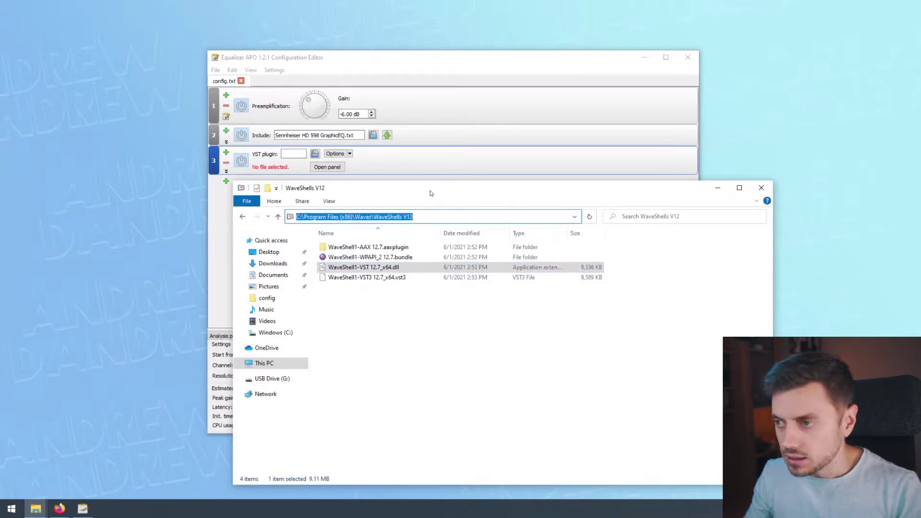
Paste the WaveShells V12 path into the VST row's file browser and load WaveShell1-VST 12.7_x64.dll
left_click(448, 180)
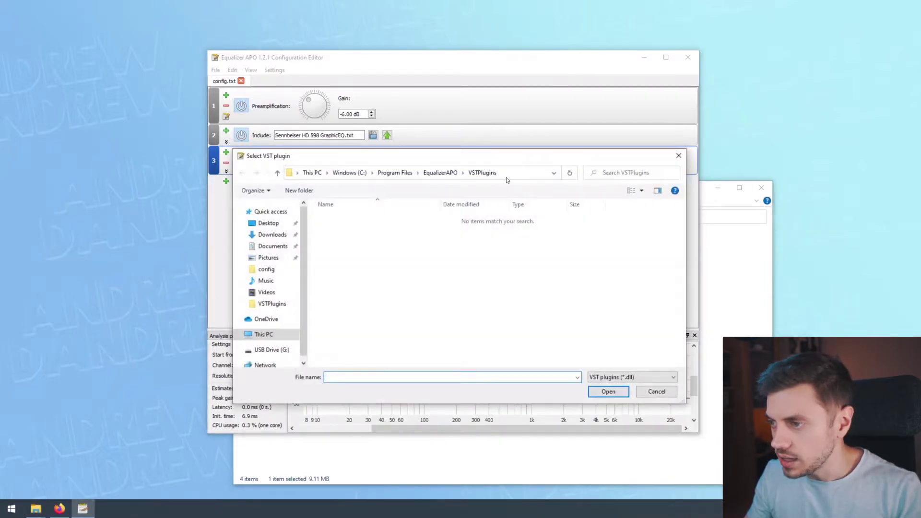
left_click(507, 176)
key("ctrl+v")
key("Return")
left_click(373, 238)
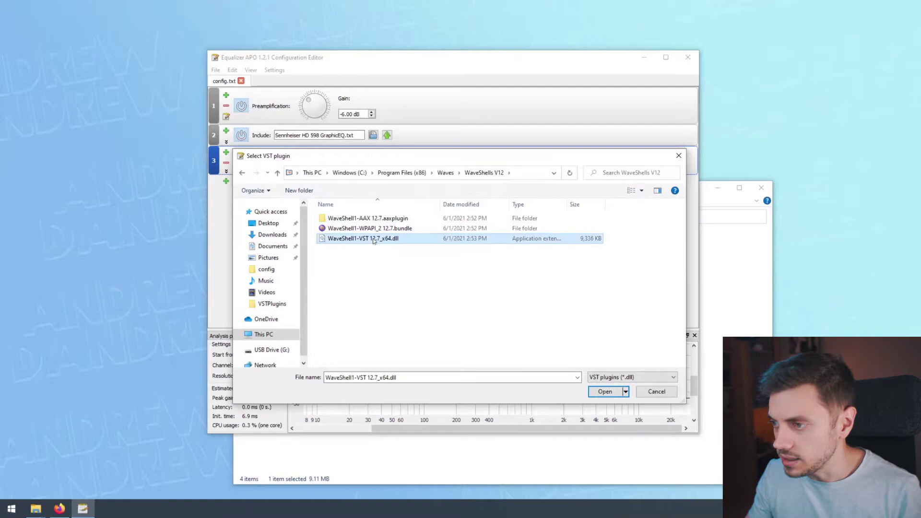
double_click(374, 239)
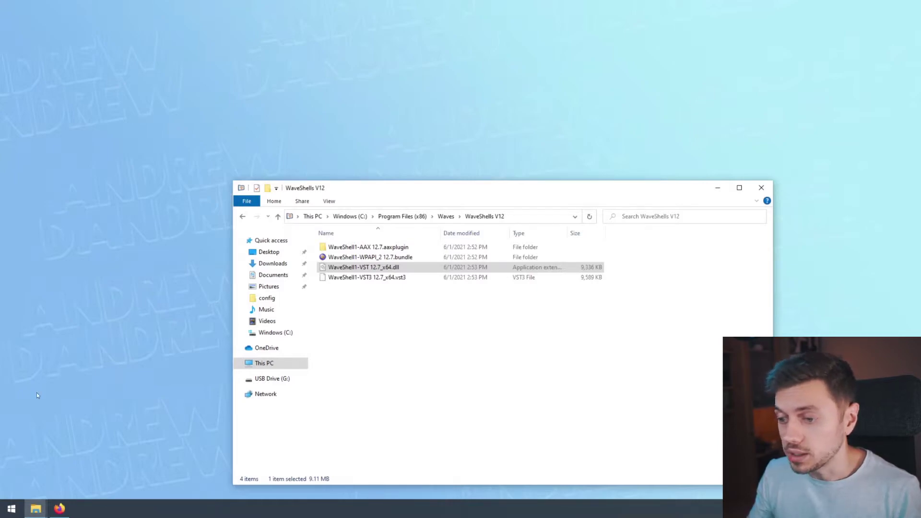
Relaunch the Equalizer APO editor from Start and bring it in front of the WaveShells V12 folder
left_click(12, 509)
left_click(11, 508)
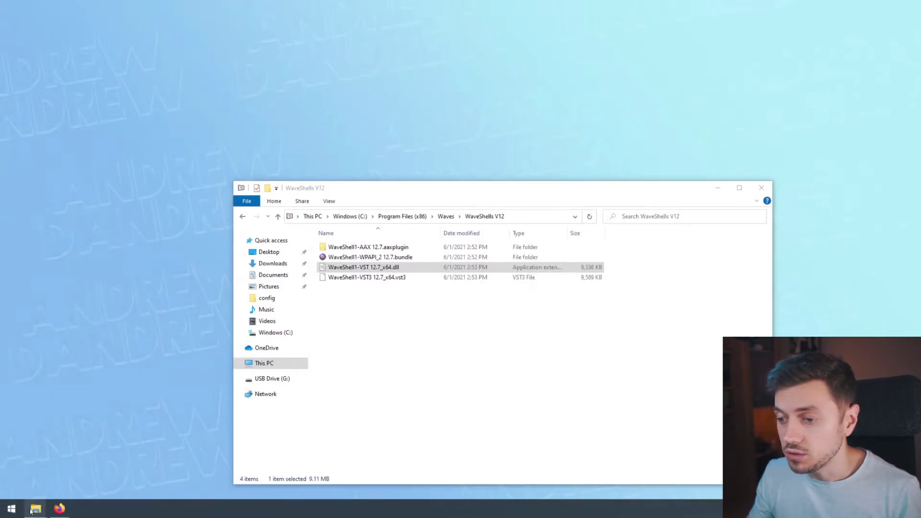
mouse_move(31, 509)
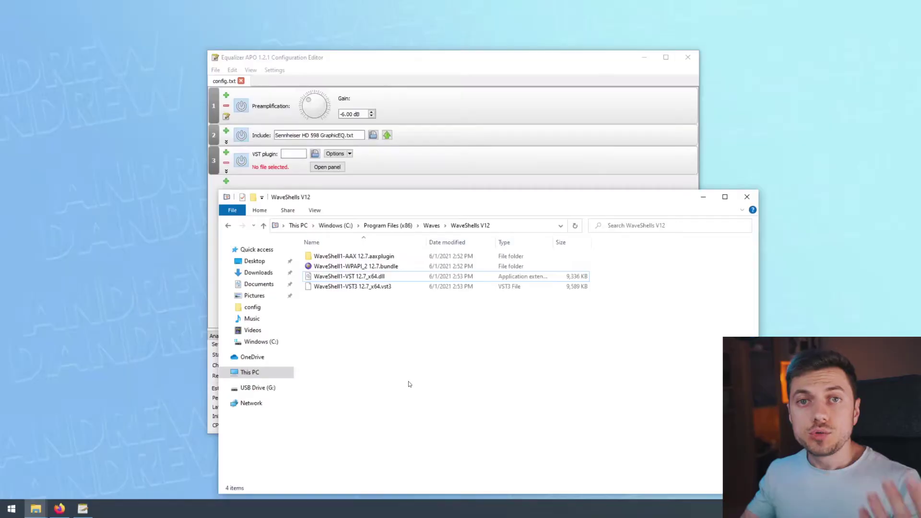
left_click(380, 276)
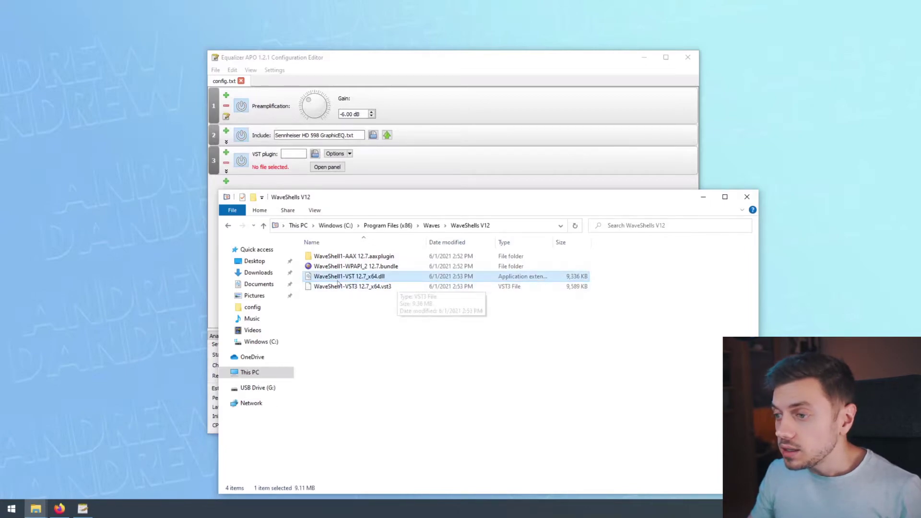
left_click(292, 180)
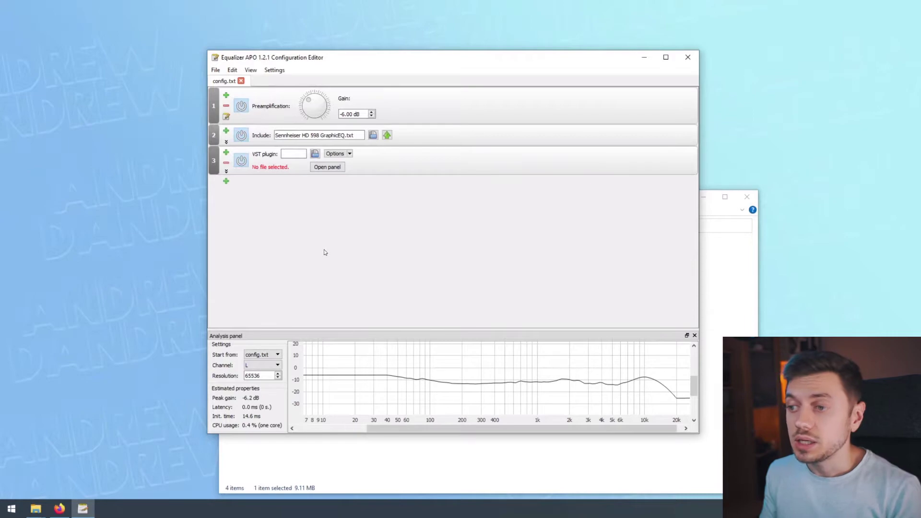
left_click(315, 154)
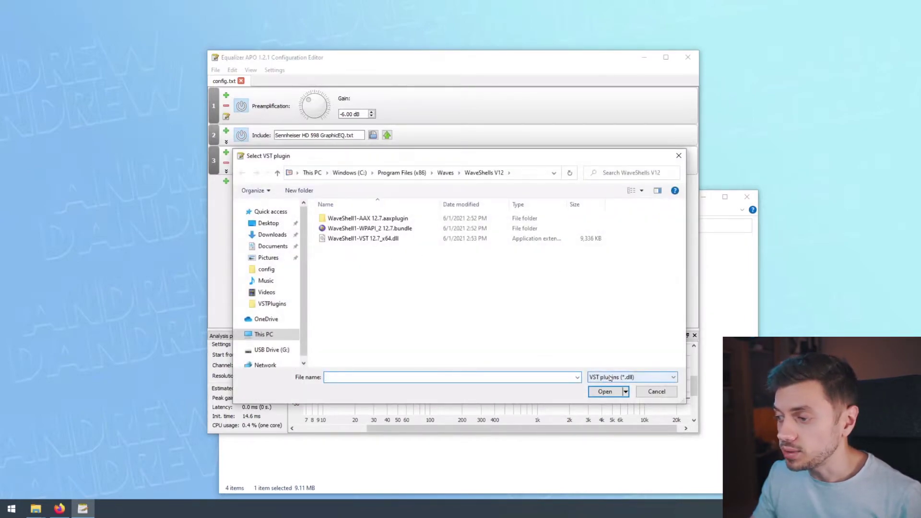
left_click(336, 239)
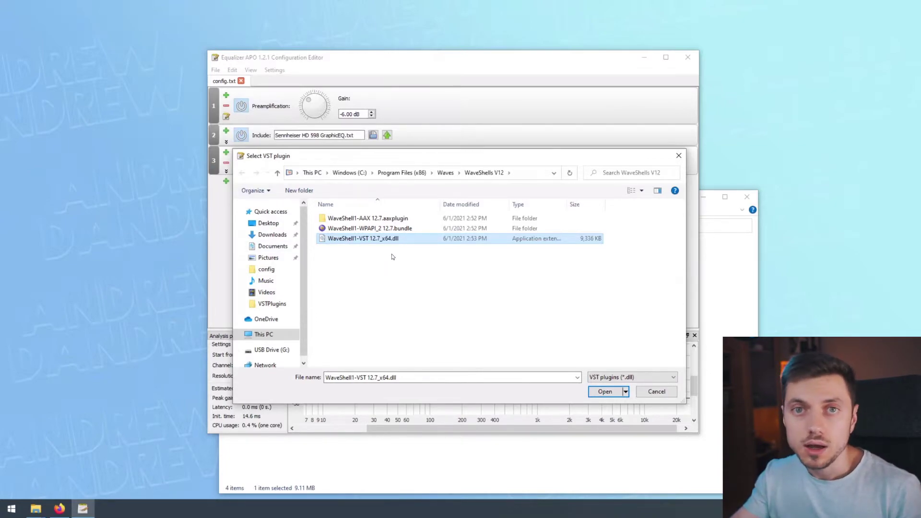
left_click(657, 391)
Download shell2vst.zip from the xlutop.com URL in a new Firefox tab and open its Downloads folder
left_click(59, 509)
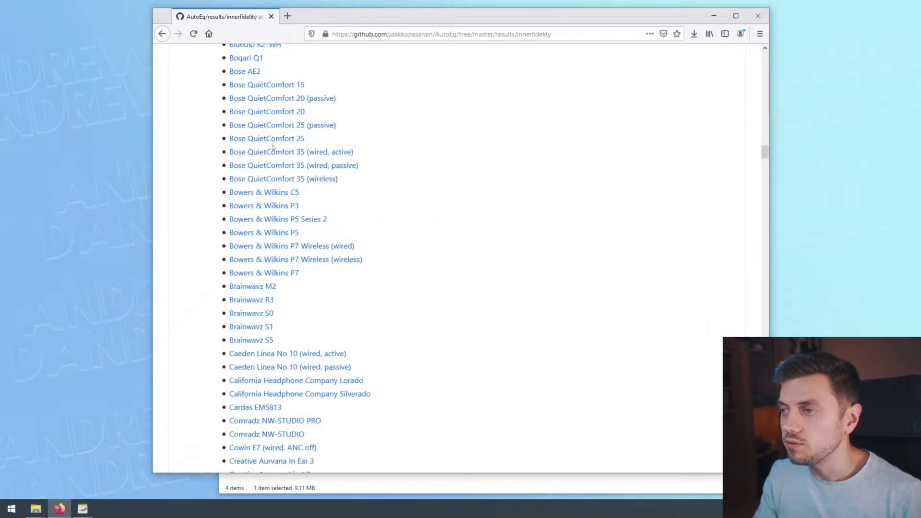
left_click(288, 17)
type("https://www.xlutop.com/buzz/zip/shell2vst.zip")
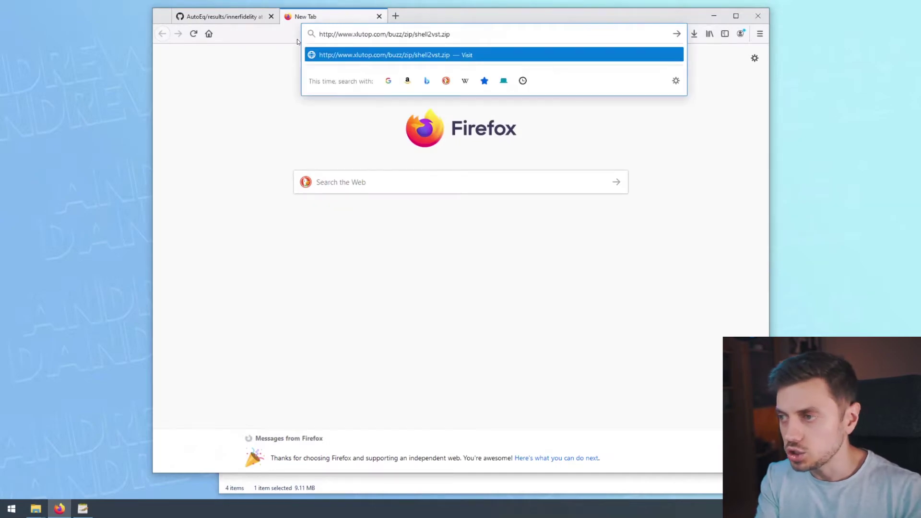
key("Return")
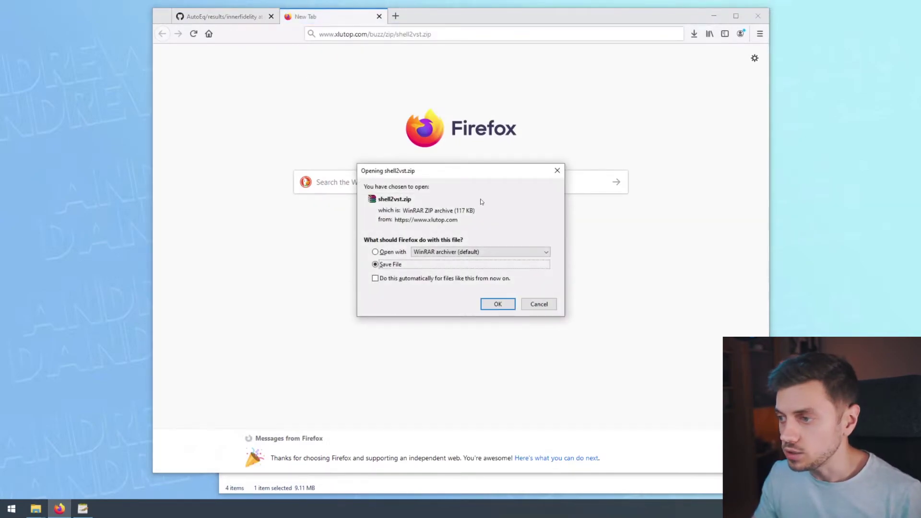
left_click(500, 305)
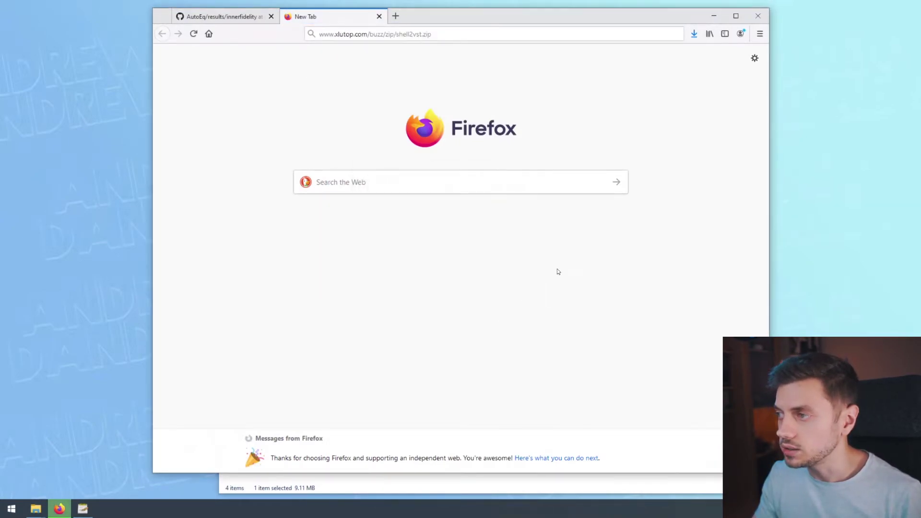
left_click(694, 34)
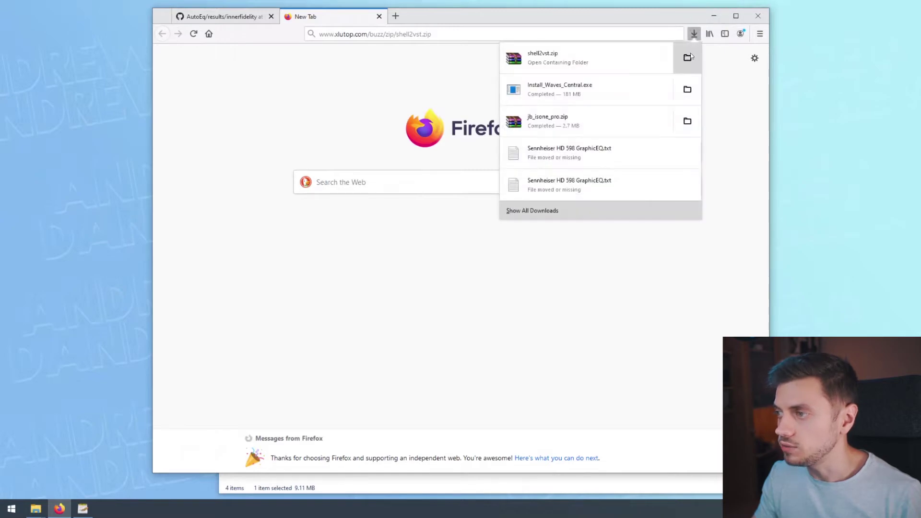
left_click(686, 56)
Extract shell2vst.zip to a shell2vst folder and open it to show shell2vst64
left_click(715, 17)
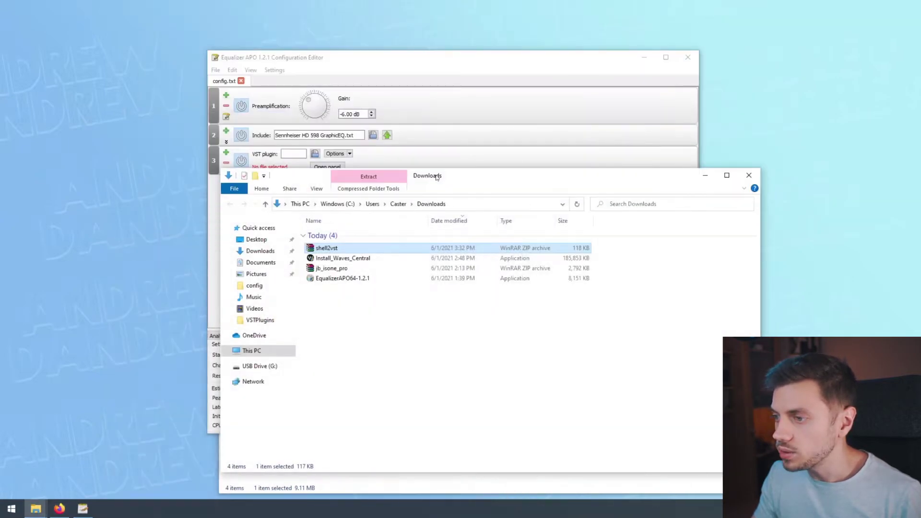
right_click(331, 251)
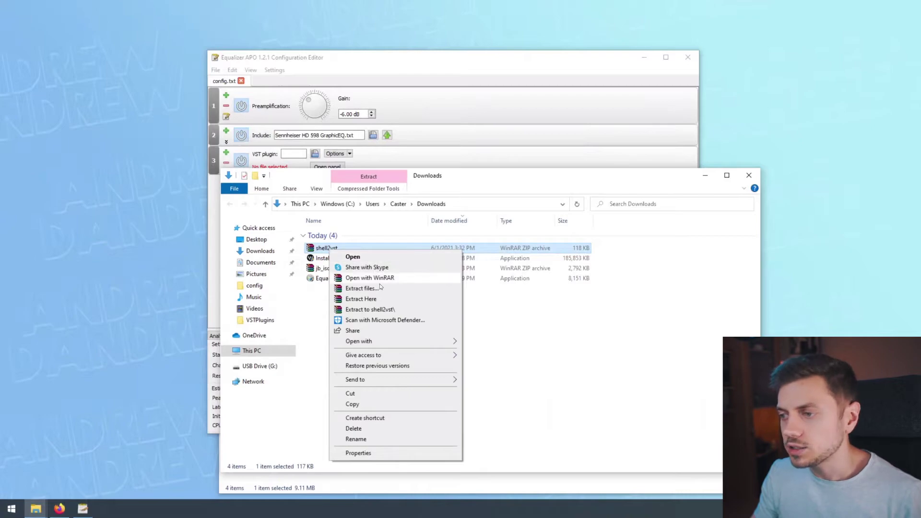
left_click(384, 310)
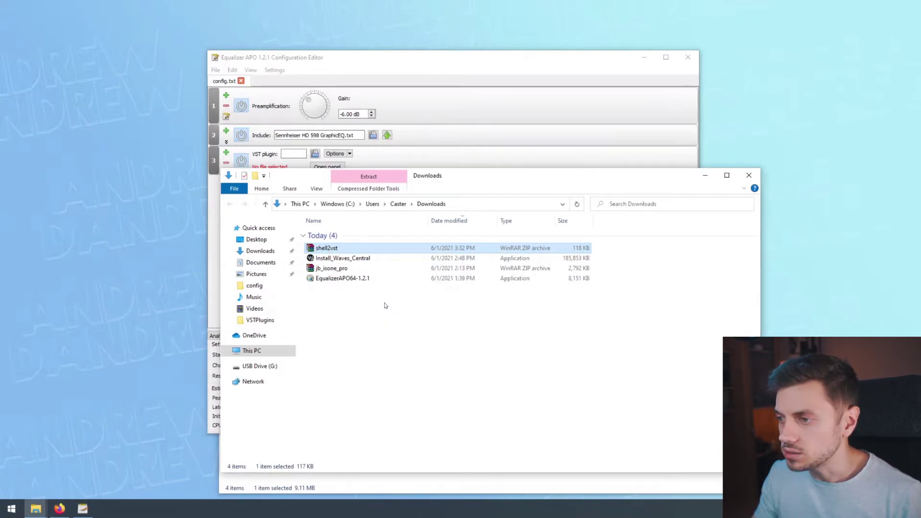
double_click(339, 290)
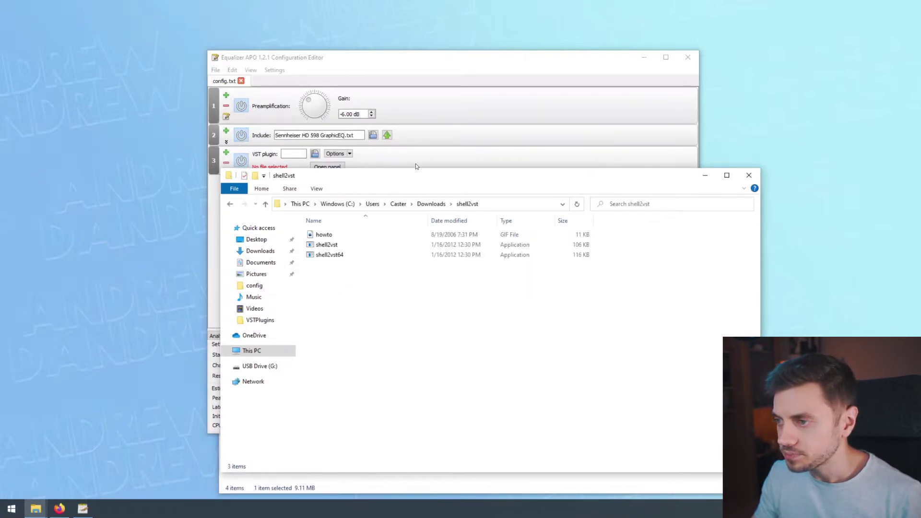
left_click_drag(415, 173, 601, 131)
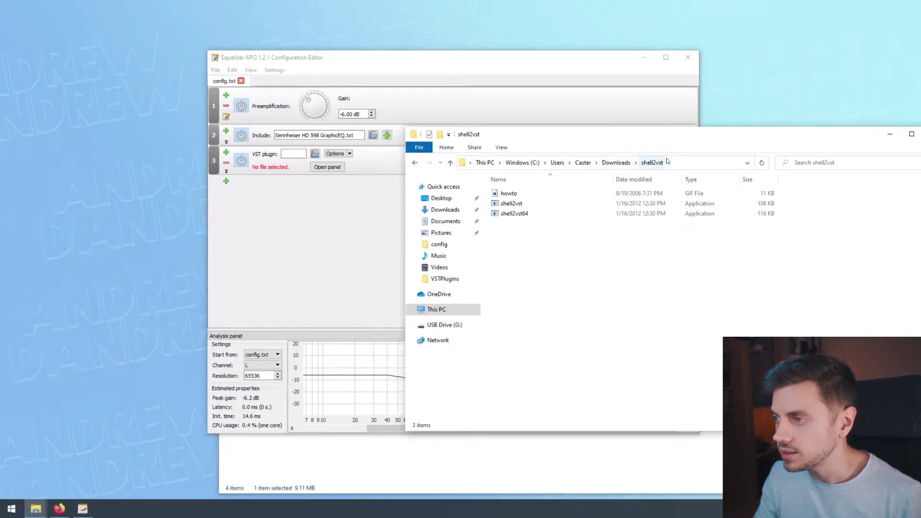
Drop WaveShell1-VST 12.7_x64.dll onto shell2vst64.exe and open the new Waves folder of Abbey Road Studio 3 dlls
left_click(431, 470)
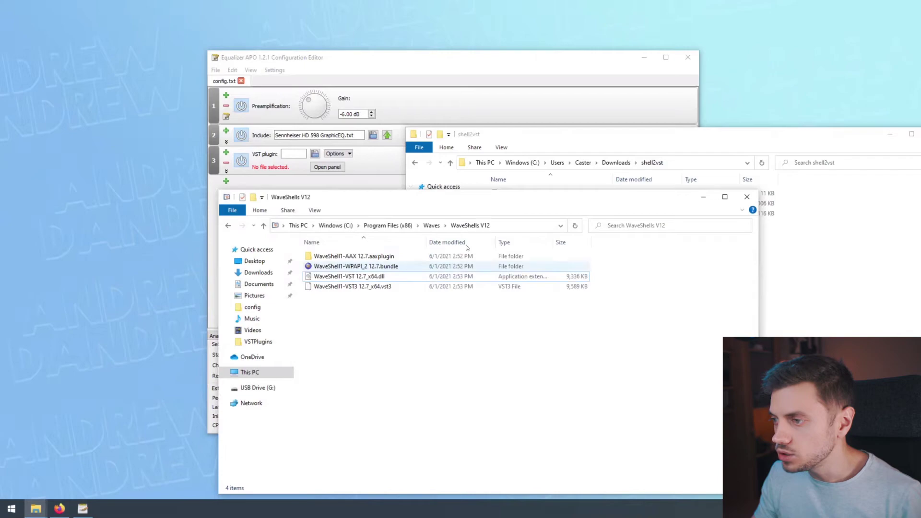
left_click_drag(472, 180, 439, 301)
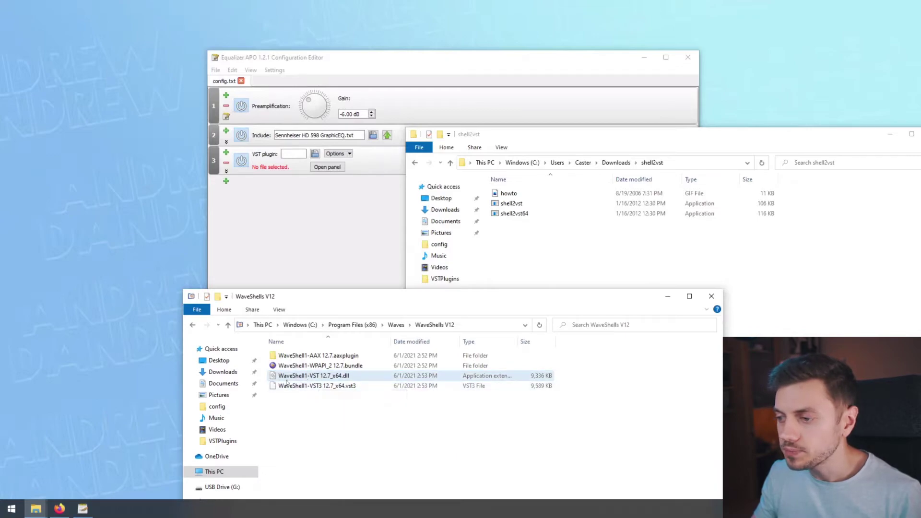
left_click_drag(297, 378, 587, 212)
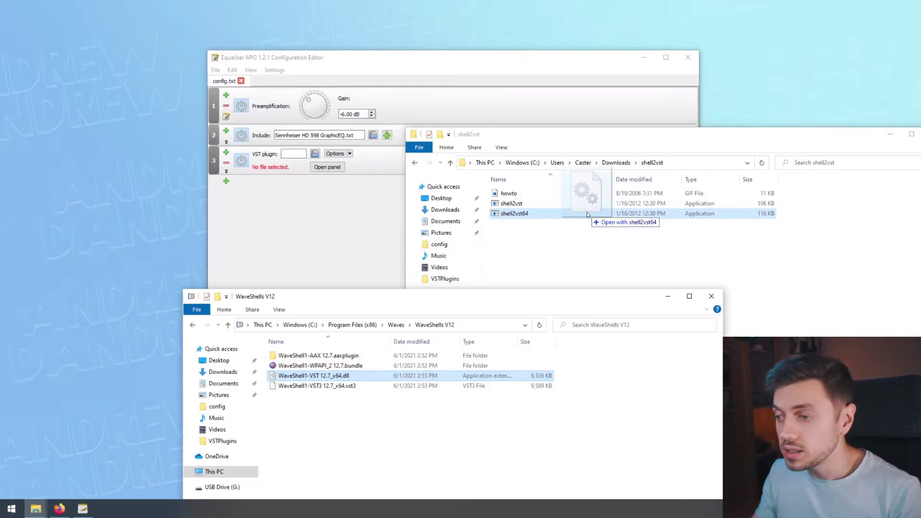
left_click_drag(588, 214, 569, 219)
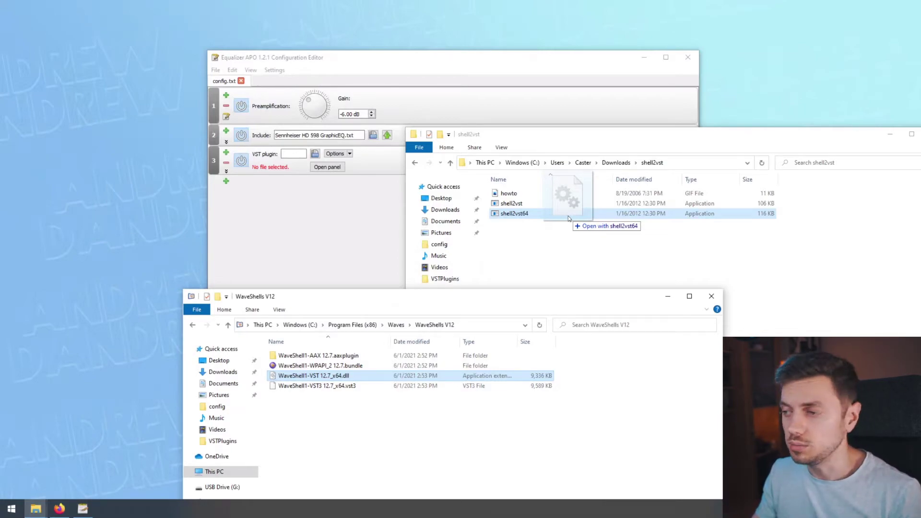
left_click_drag(569, 218, 574, 219)
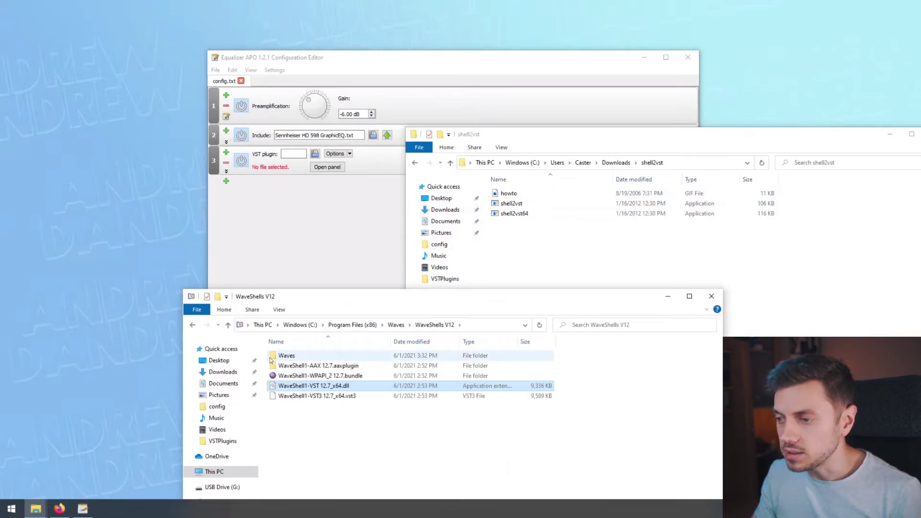
double_click(288, 358)
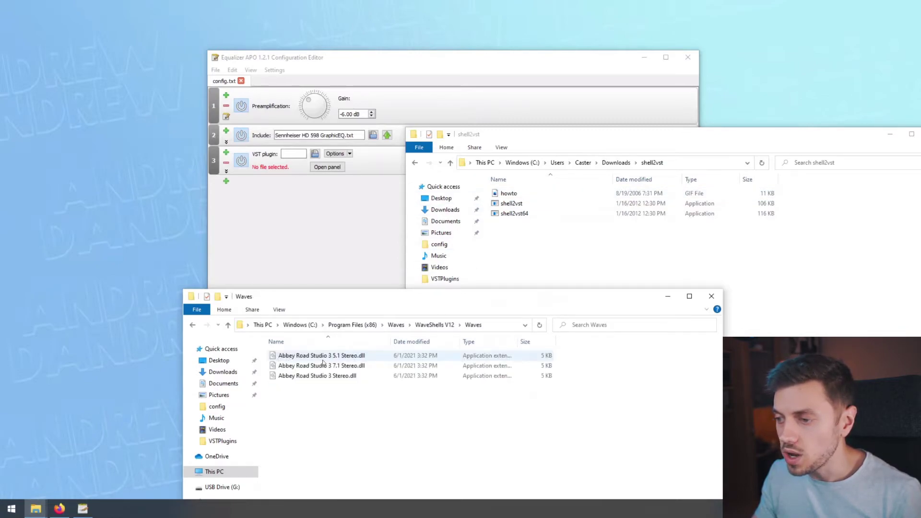
left_click_drag(347, 422, 366, 370)
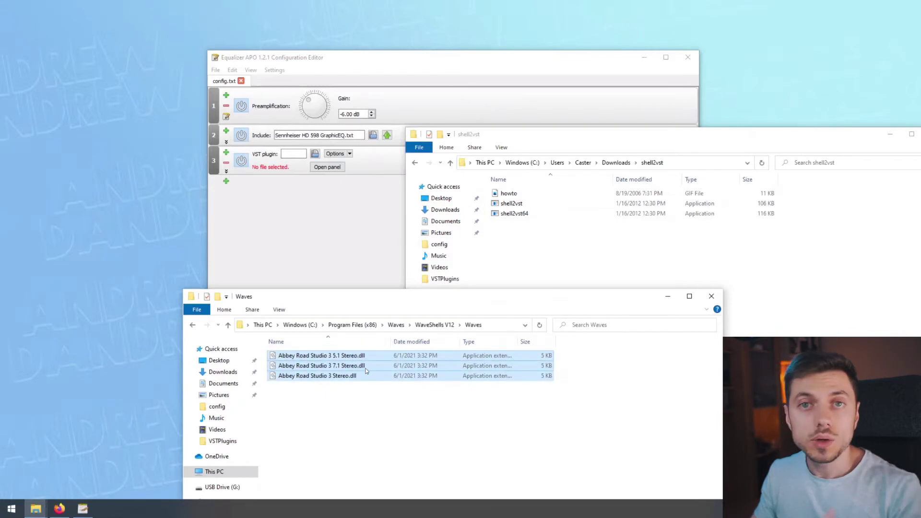
left_click(329, 407)
Load Abbey Road Studio 3 Stereo.dll from the Waves folder into row 3, then minimize HeadTracker
left_click(317, 209)
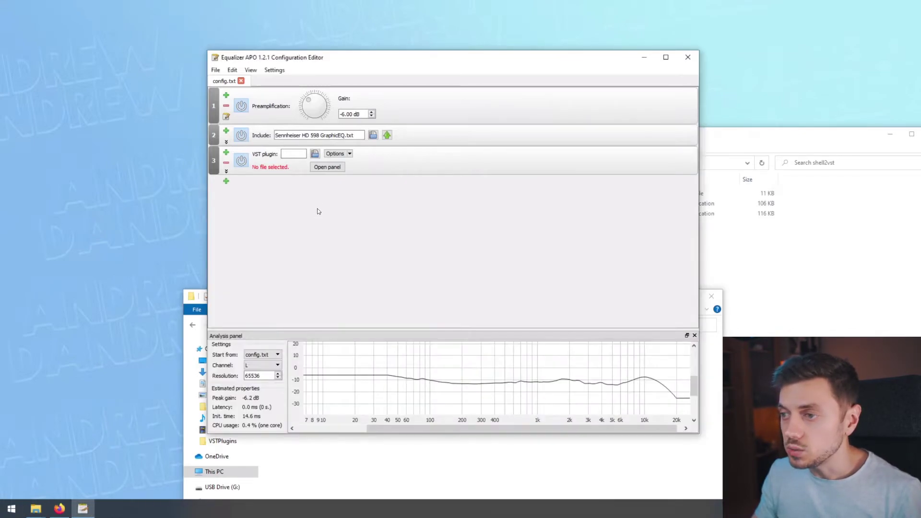
left_click(315, 154)
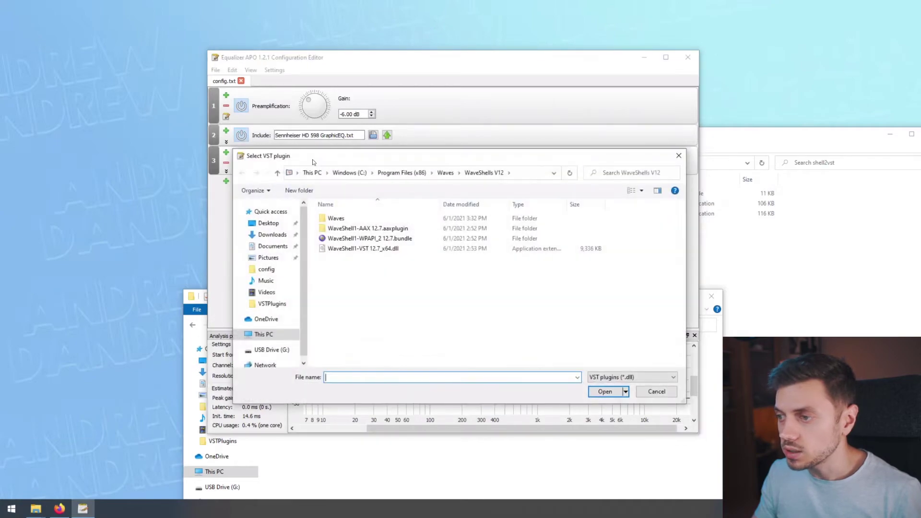
double_click(349, 218)
left_click(416, 240)
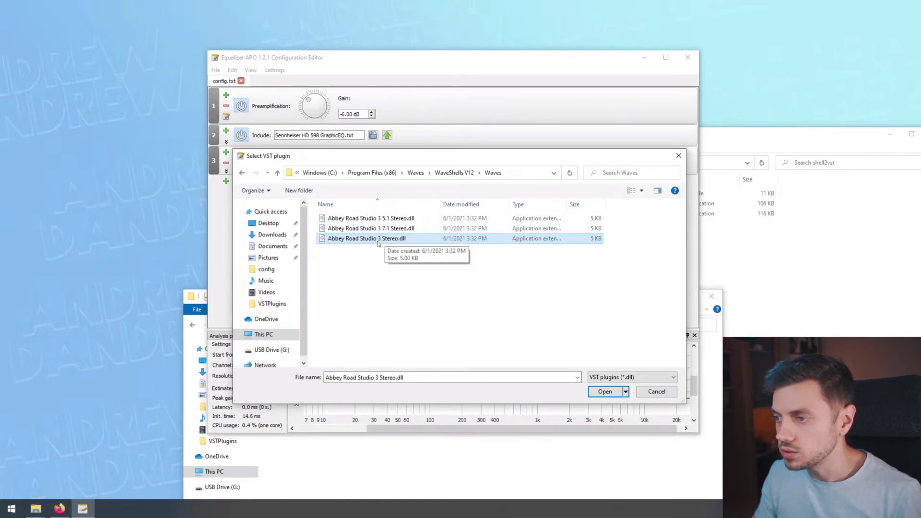
left_click(607, 392)
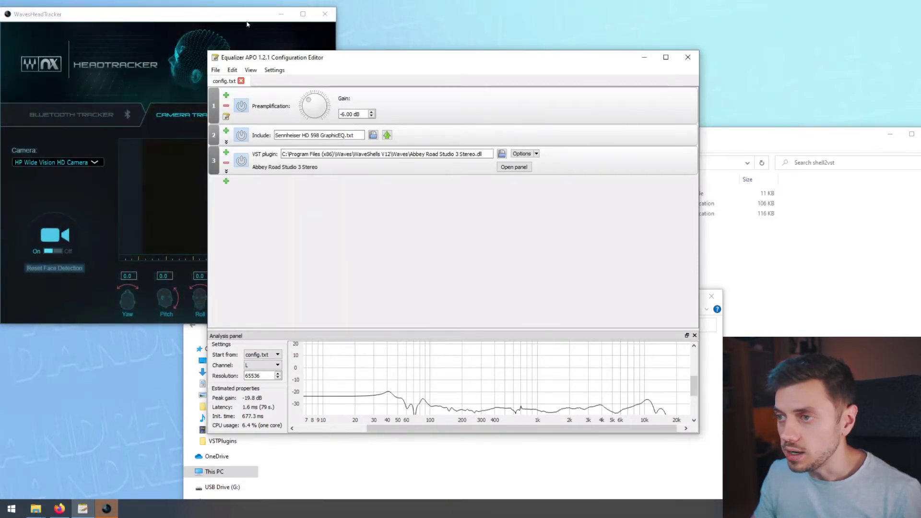
left_click(218, 22)
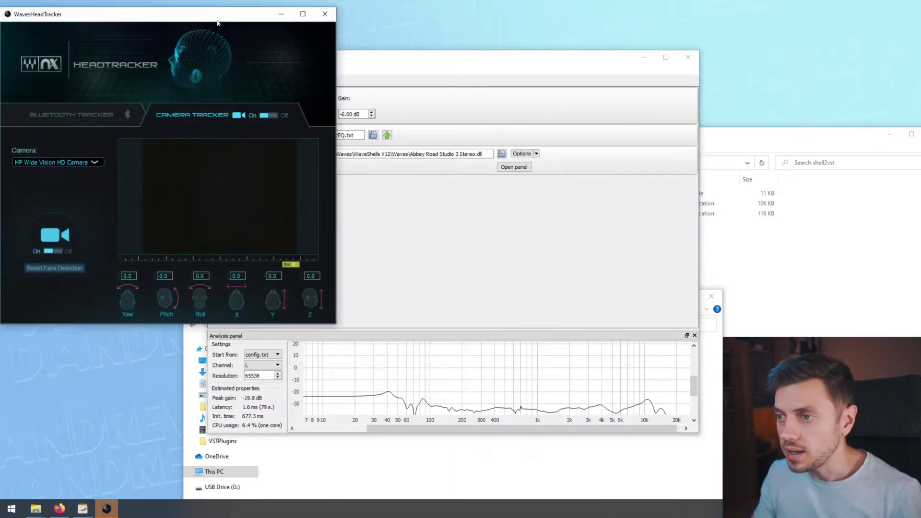
left_click(281, 14)
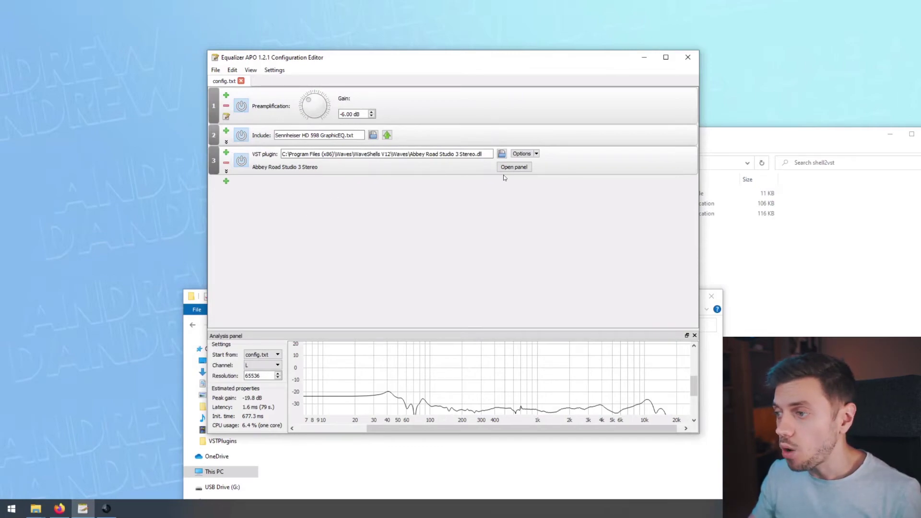
In the Abbey Road Studio 3 panel, set Studio Monitors to FAR, apply, and confirm with OK
left_click(514, 168)
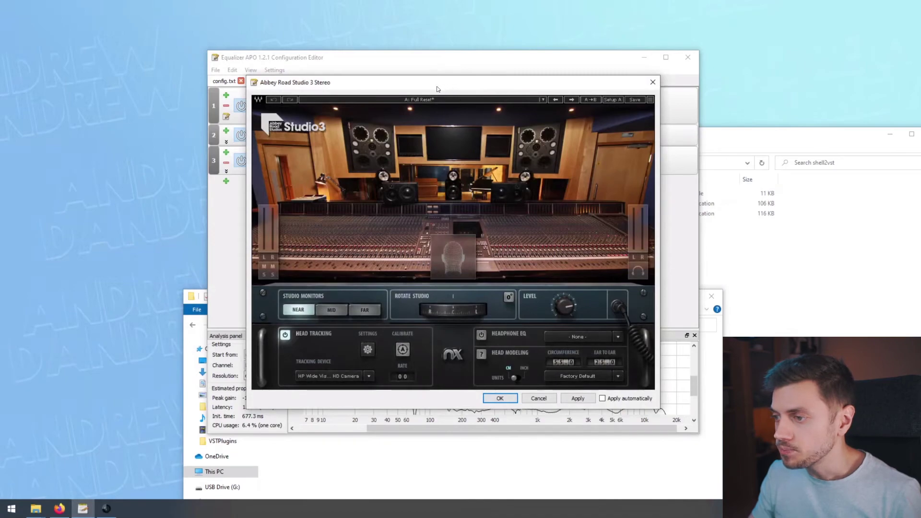
left_click_drag(438, 89, 475, 76)
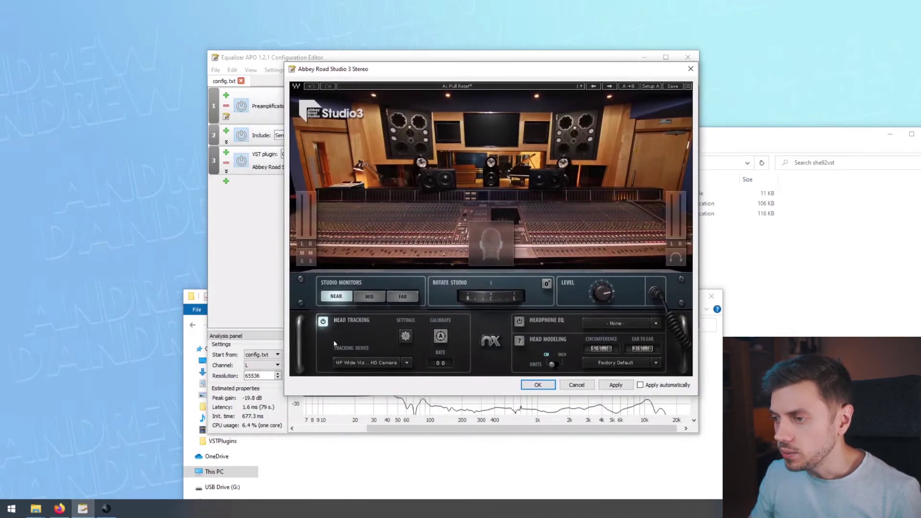
left_click(401, 297)
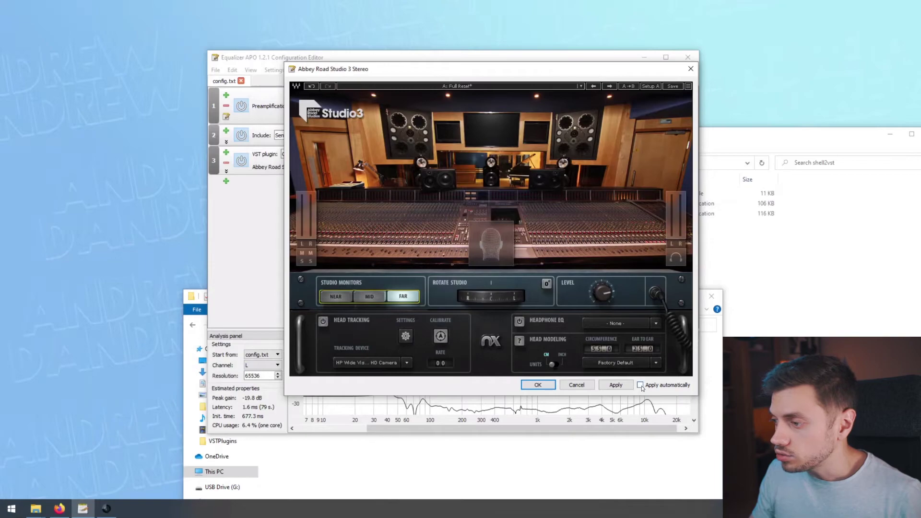
left_click(618, 386)
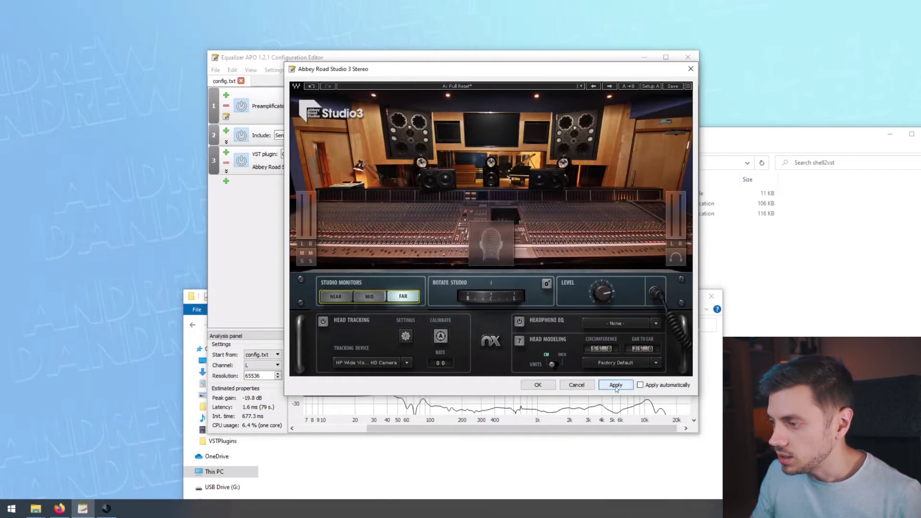
left_click(539, 385)
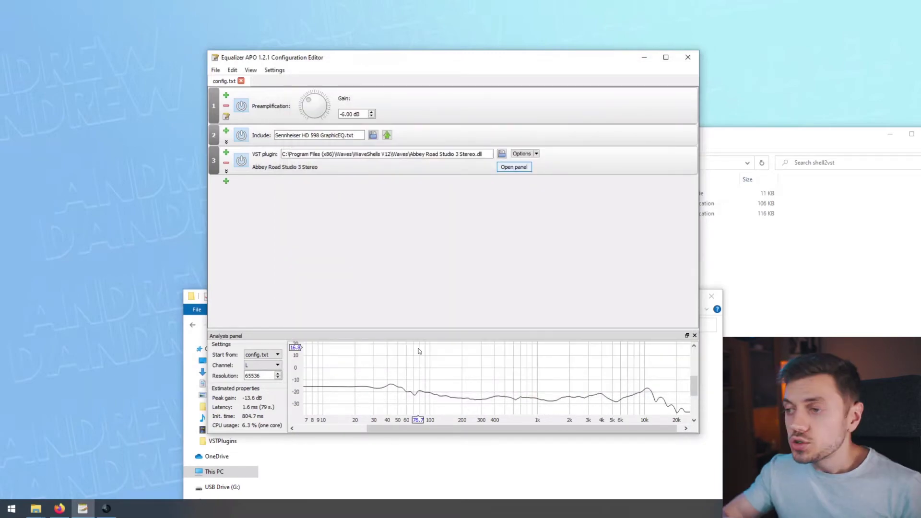